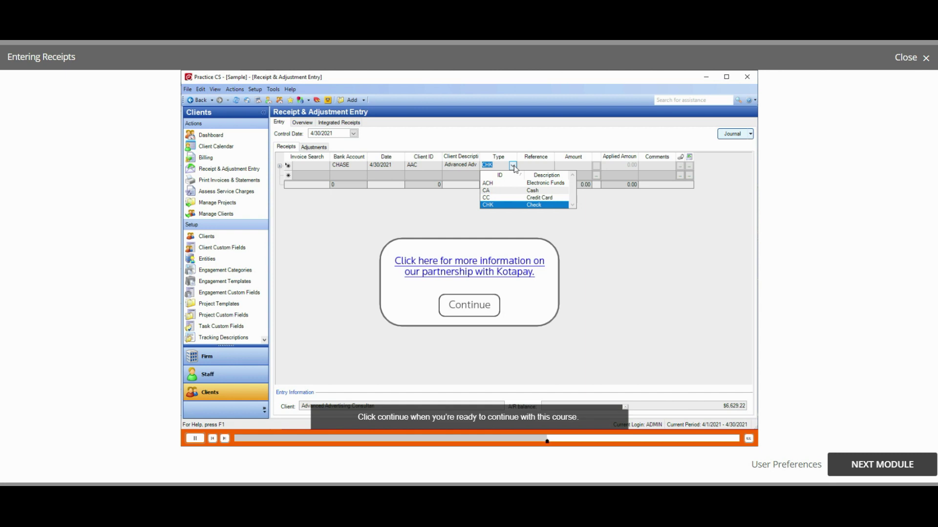
Continue the course past the Kotapay notice and select the client named on check 154 for the second receipt row.
left_click(452, 310)
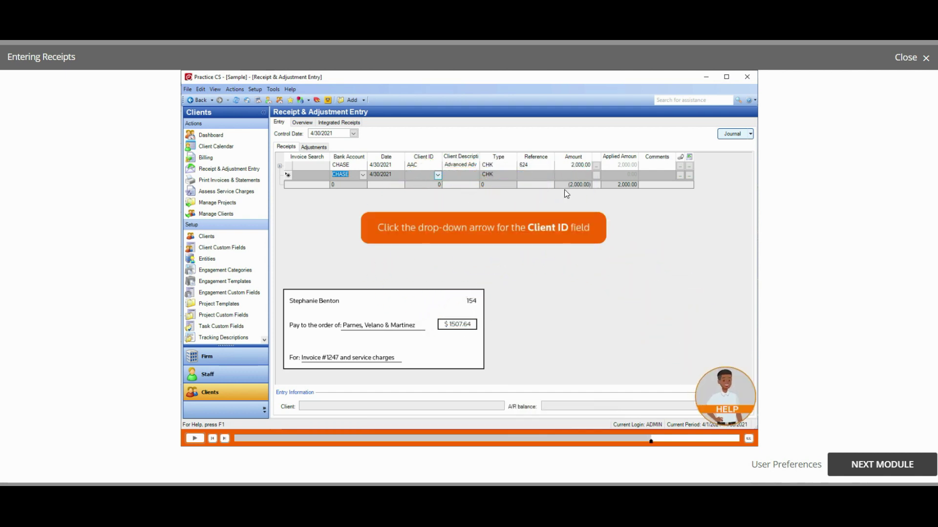
left_click(437, 178)
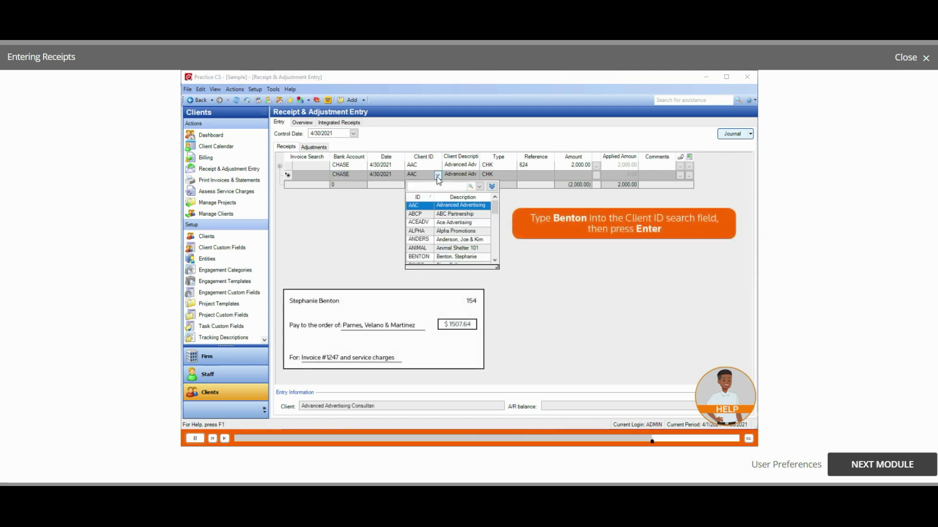
type("Benton")
key("Return")
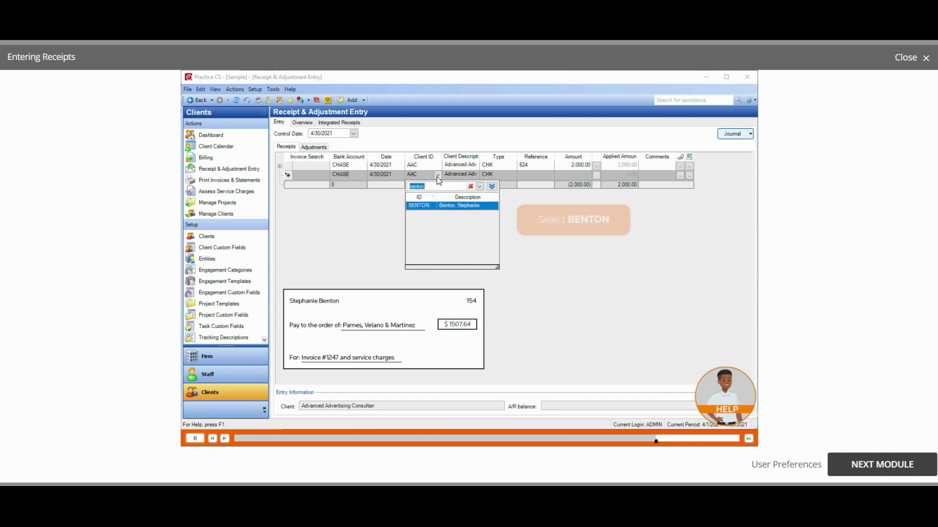
left_click(437, 207)
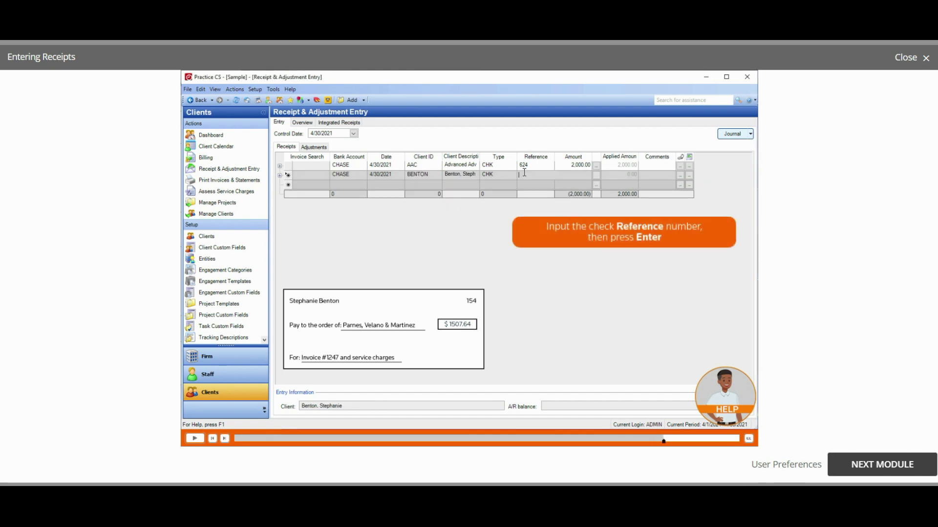
Enter reference 154 and amount 1507.64 for the second receipt, and accept its applied amounts.
mouse_move(524, 172)
left_click(525, 175)
type("154")
key("Return")
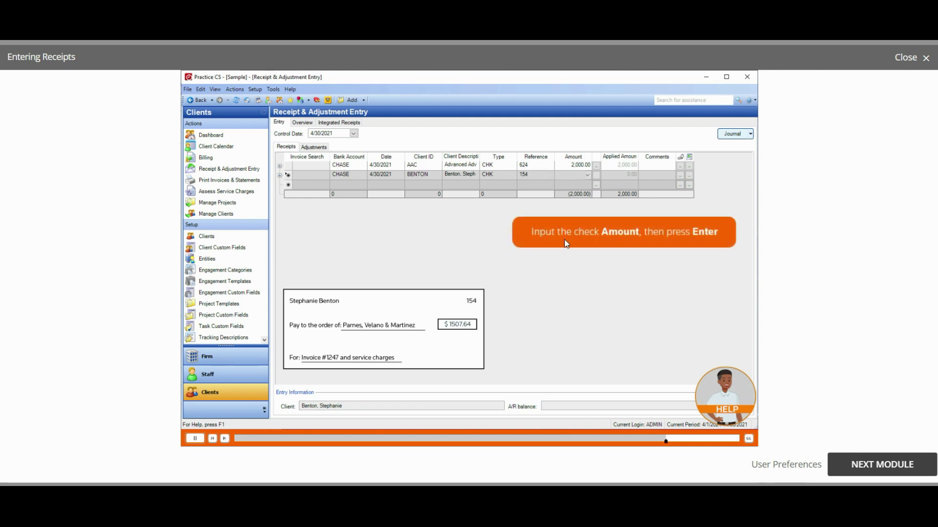
type("1507.64")
key("Return")
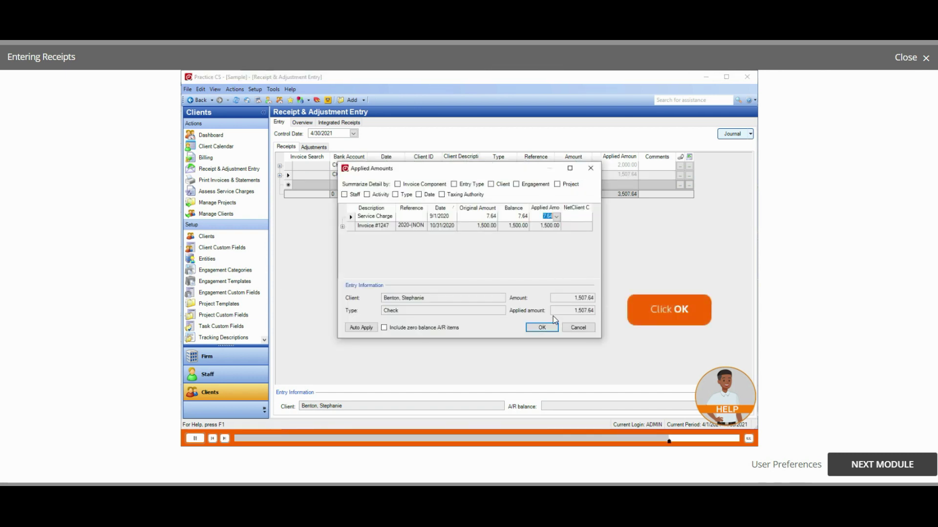
left_click(542, 328)
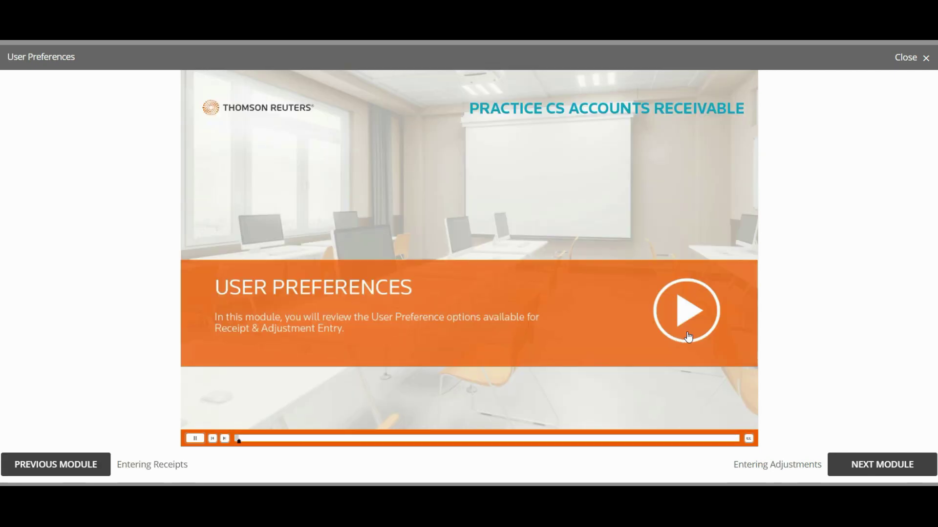
Start the User Preferences training module.
left_click(674, 309)
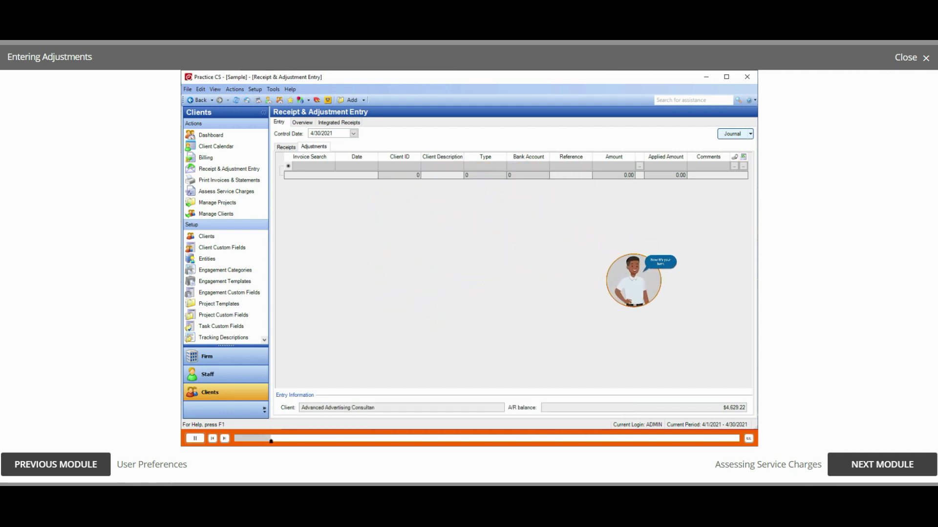
Start a new adjustment and enter the prompted individual's client ID.
left_click(412, 167)
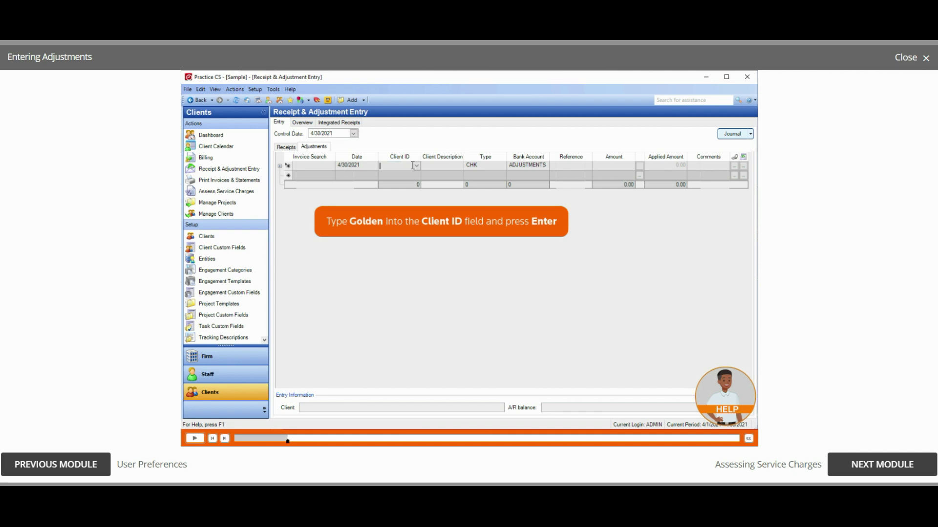
type("Golden")
key("Return")
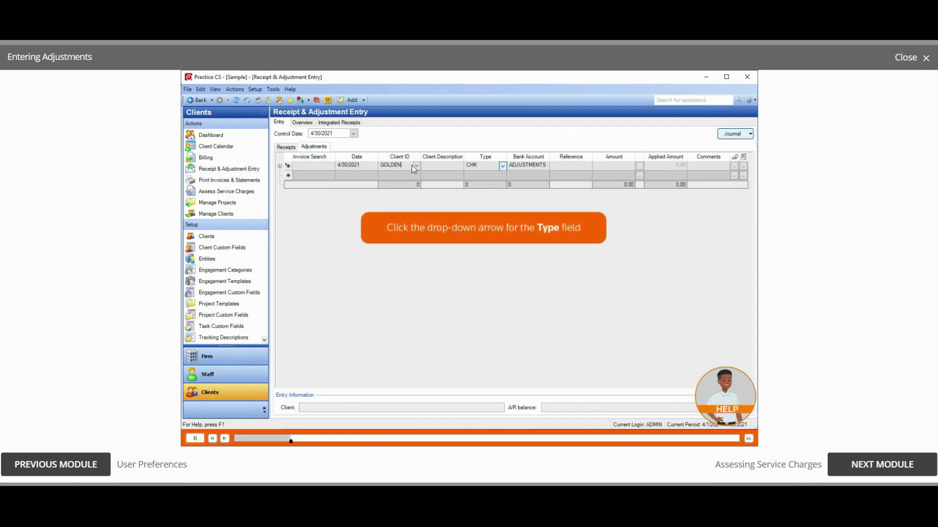
Set the first adjustment to type Credit Memo with an amount of 500, and accept its applied amounts.
left_click(502, 167)
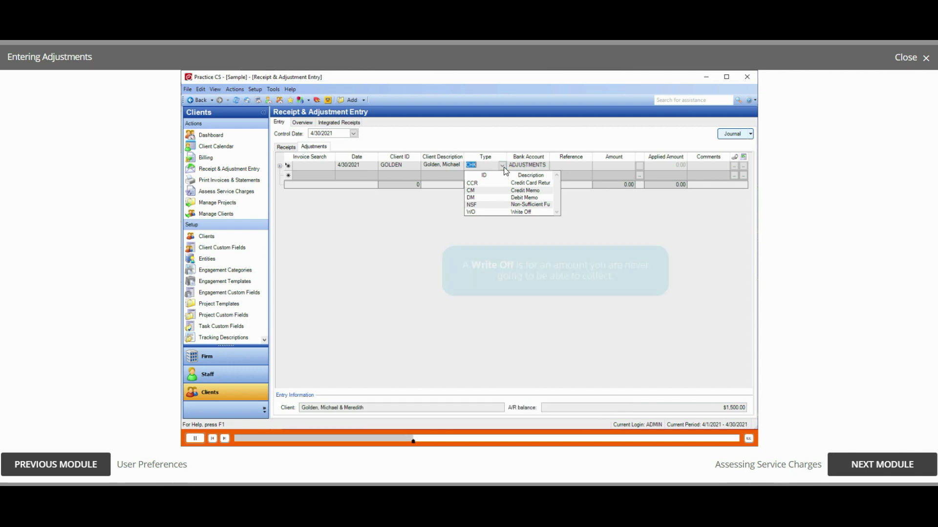
left_click(473, 189)
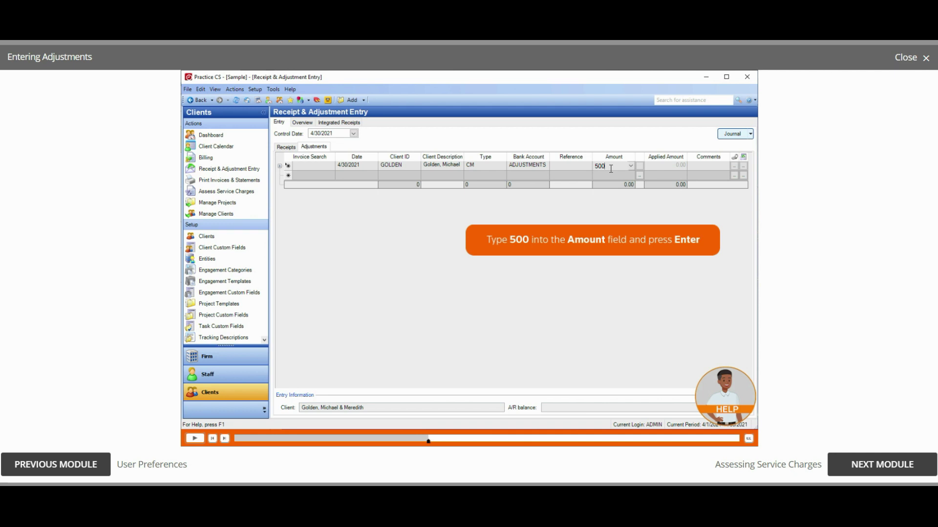
key("Return")
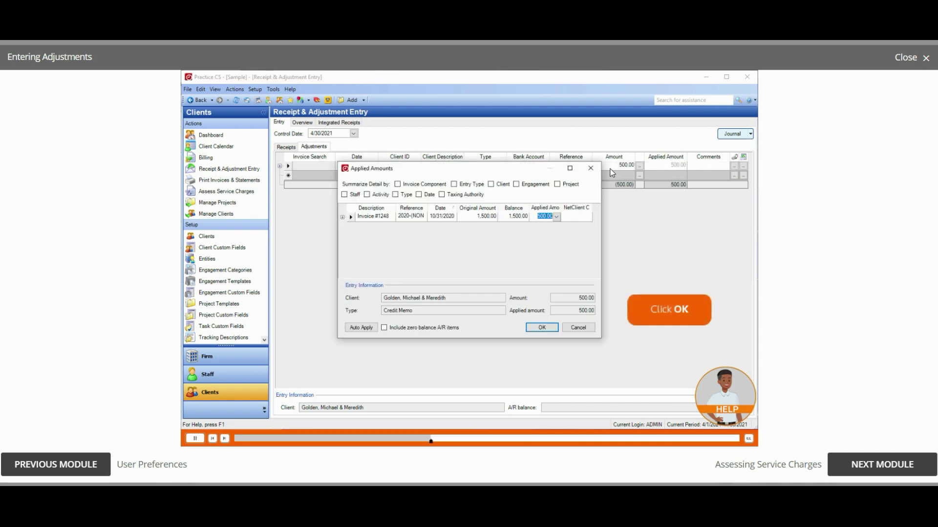
left_click(536, 330)
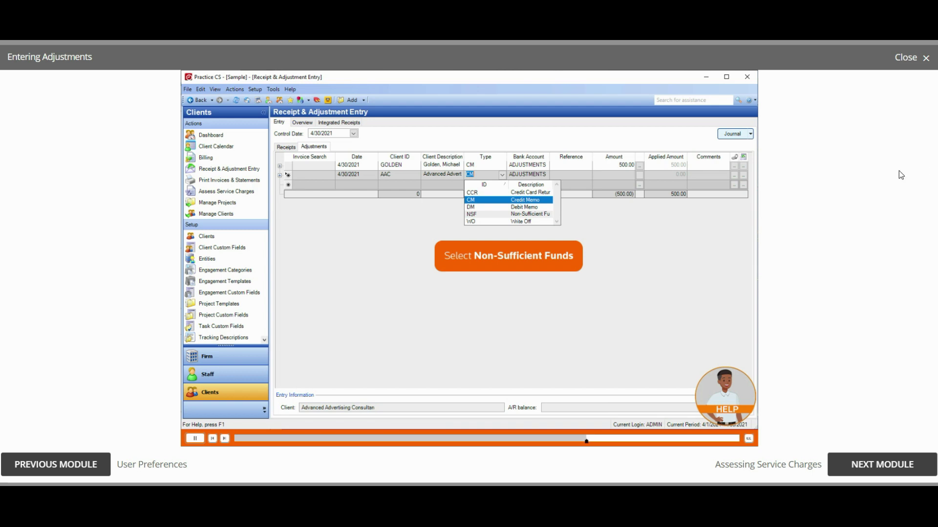
Set the AAC adjustment to type Non-Sufficient Funds with an amount of 2000, and apply it to check 624.
left_click(519, 217)
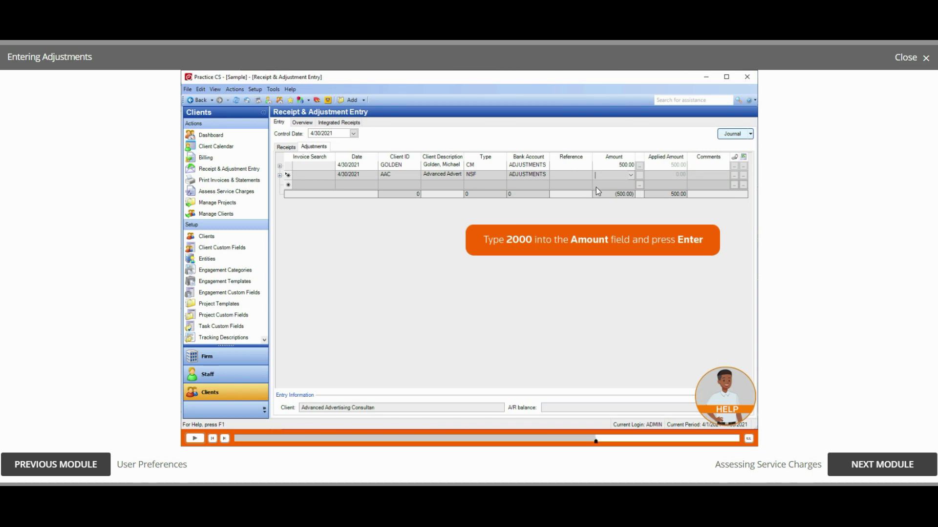
type("2000")
key("Return")
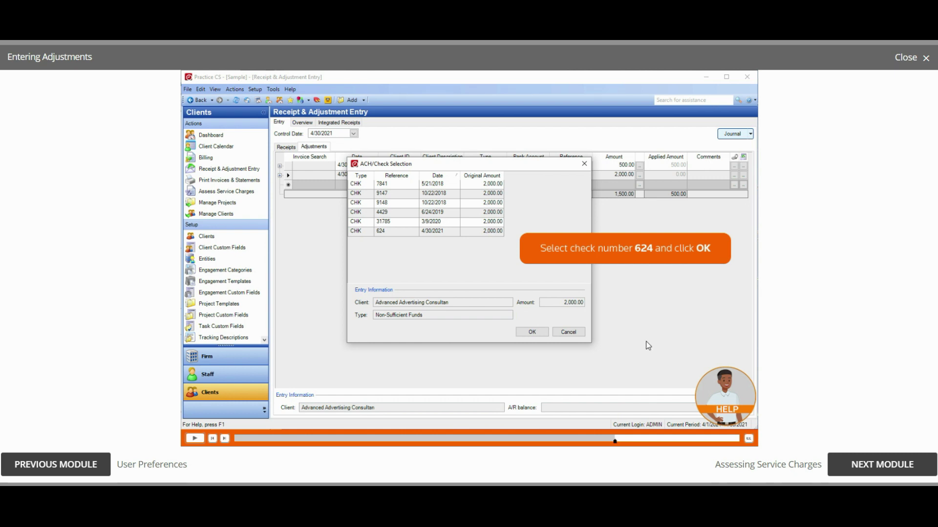
left_click(383, 235)
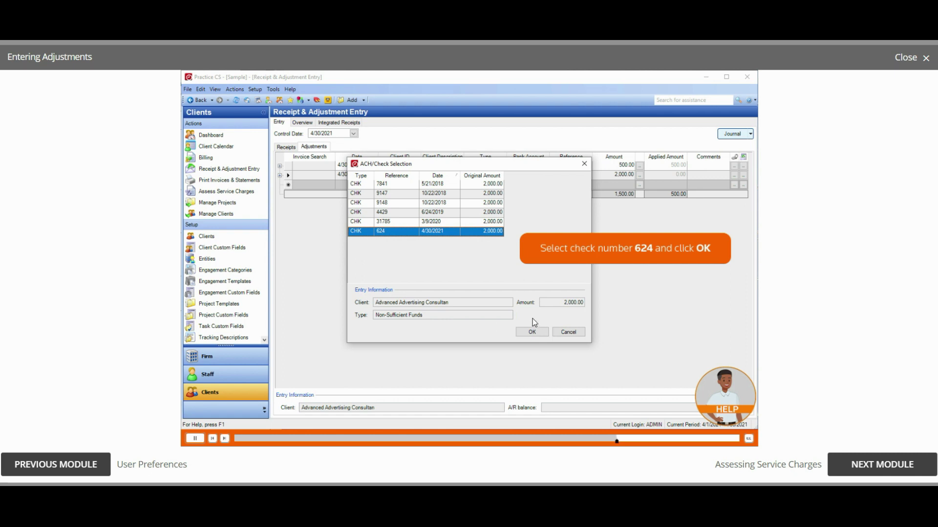
left_click(531, 333)
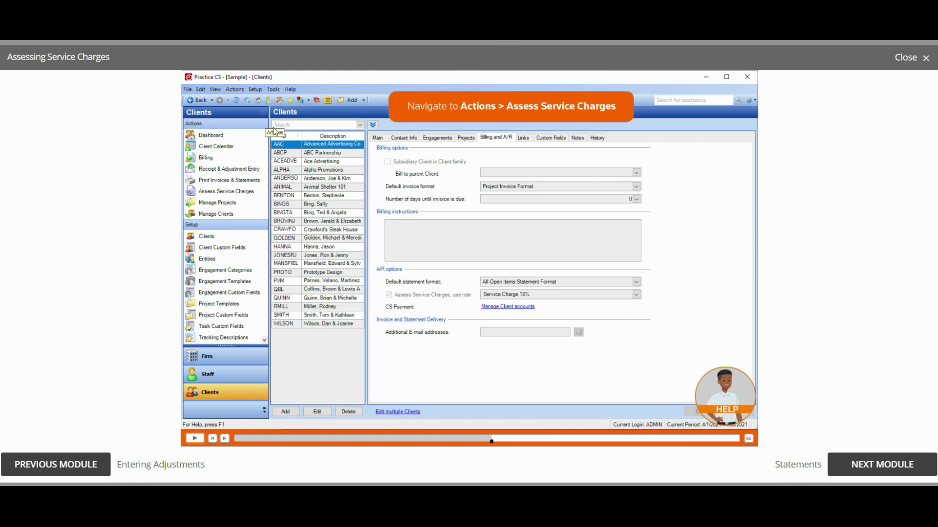
Go to Assess Service Charges and set the charges to calculate through 5/1/2021.
left_click(239, 89)
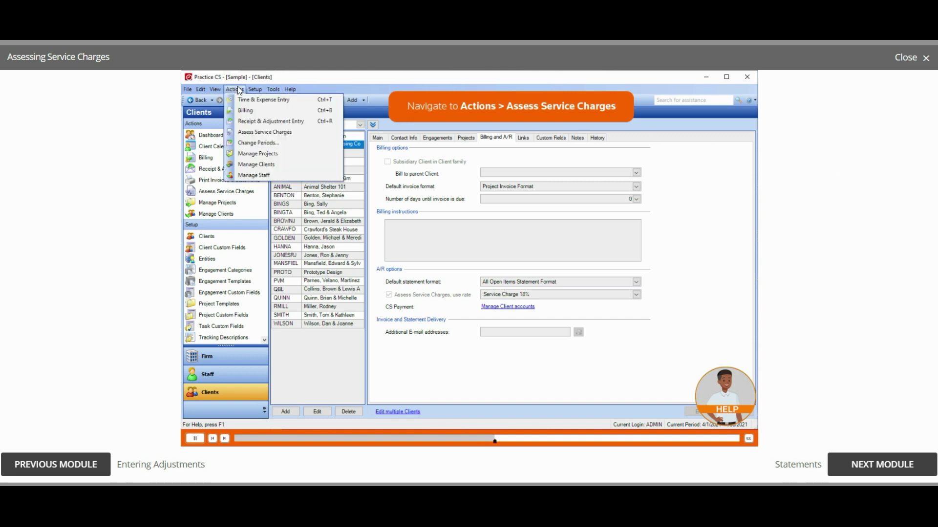
left_click(242, 136)
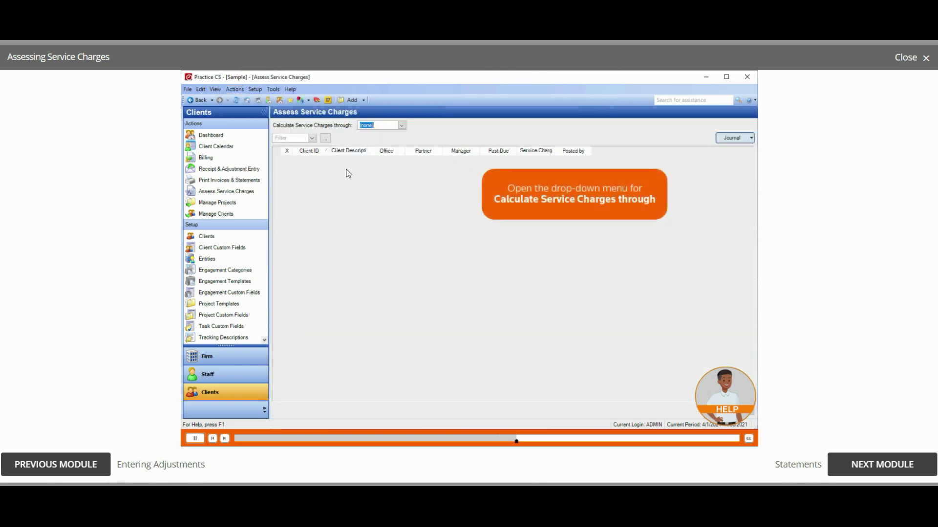
left_click(402, 129)
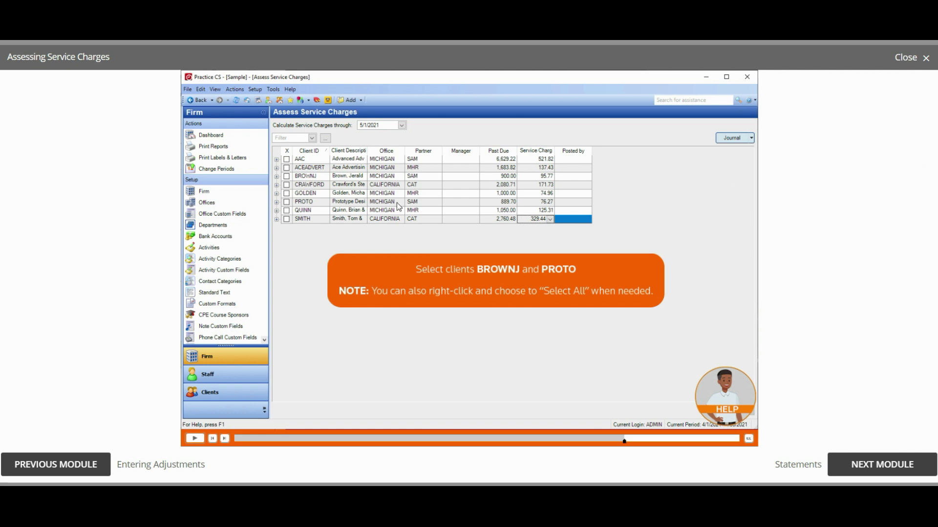
Mark PROTO and the client with the 900.00 past-due balance, and post their service charges.
left_click(287, 176)
left_click(287, 202)
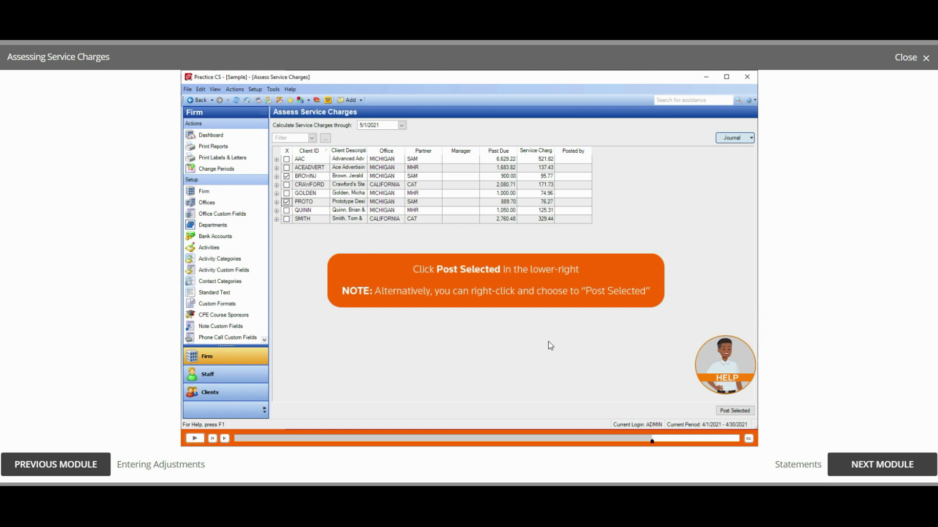
left_click(733, 414)
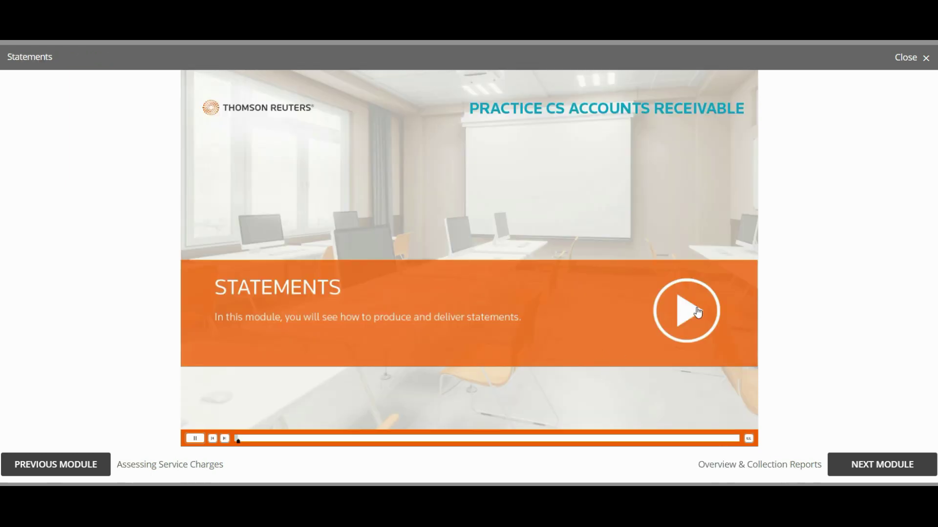
Start the Statements module and display the statements list in Print Invoices & Statements.
left_click(697, 313)
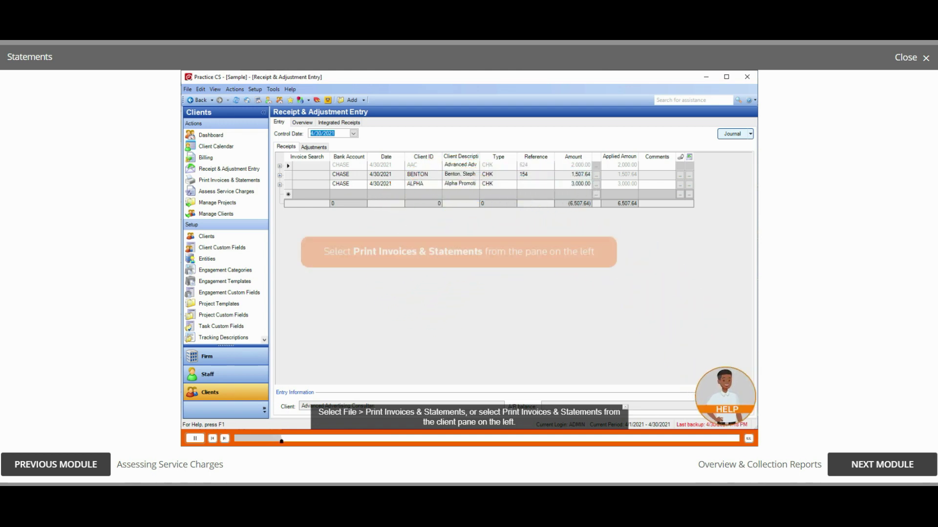
left_click(209, 182)
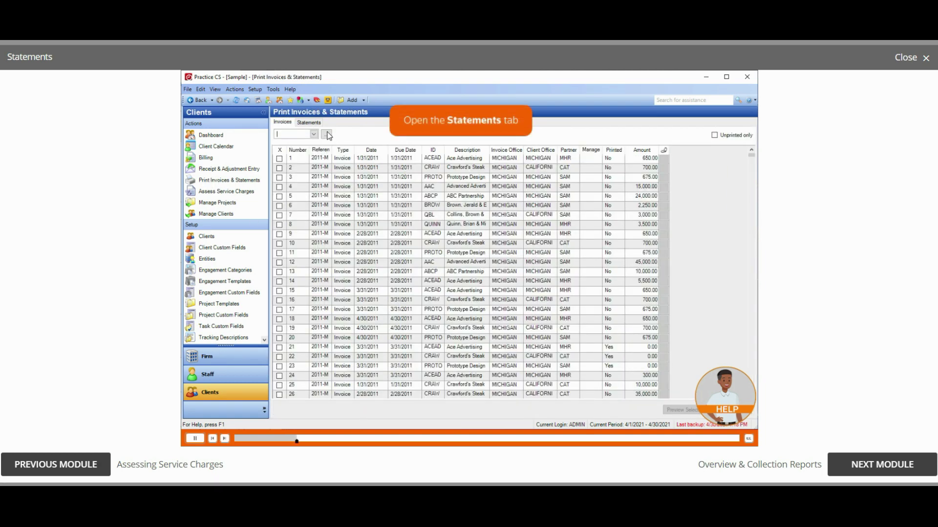
left_click(308, 124)
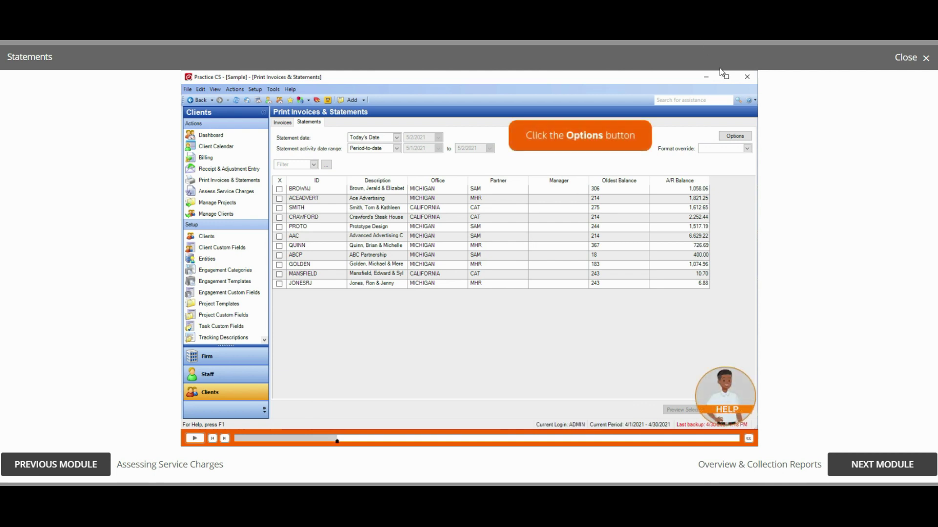
In the statement options, include clients with debit balances.
left_click(731, 139)
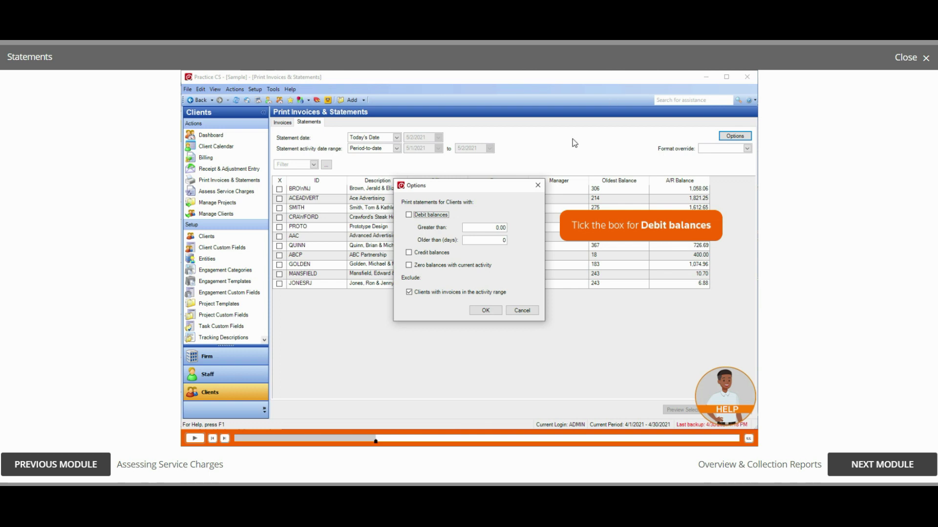
left_click(409, 216)
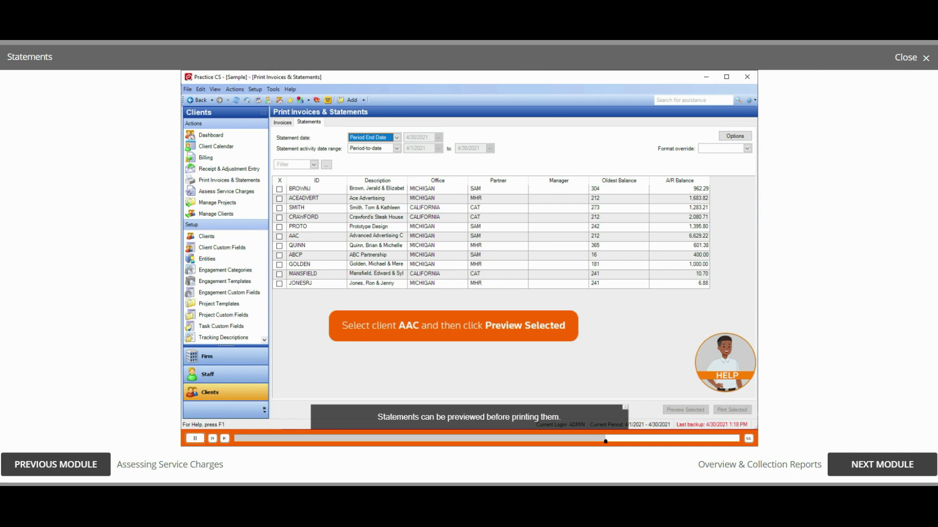
Mark client AAC and print the selected statement.
left_click(279, 238)
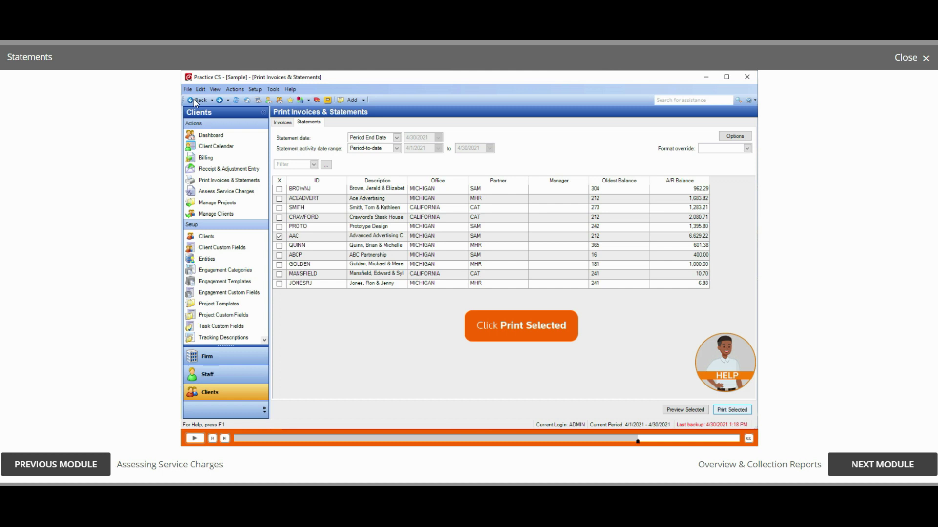
left_click(735, 412)
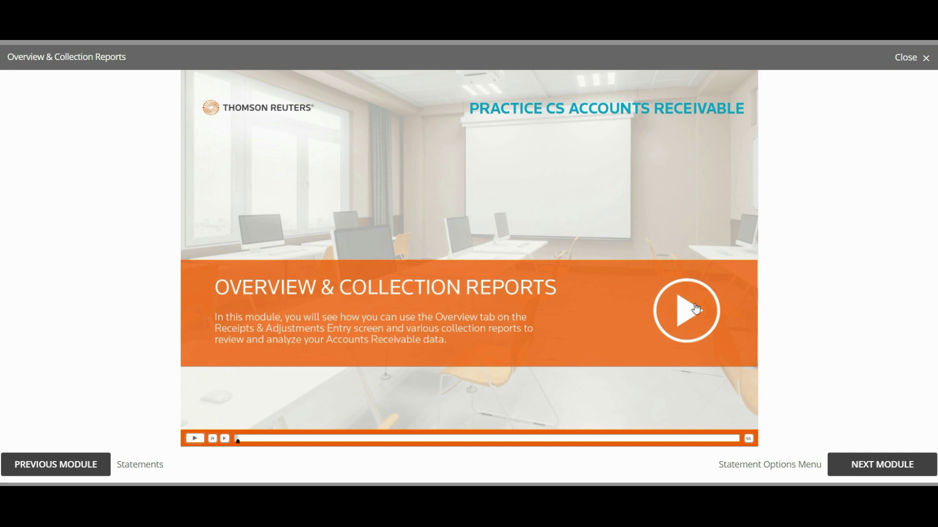
Start the Overview & Collection Reports module and filter the receipts overview by Date in the custom range 4/26/2021 to 4/30/2021.
left_click(695, 306)
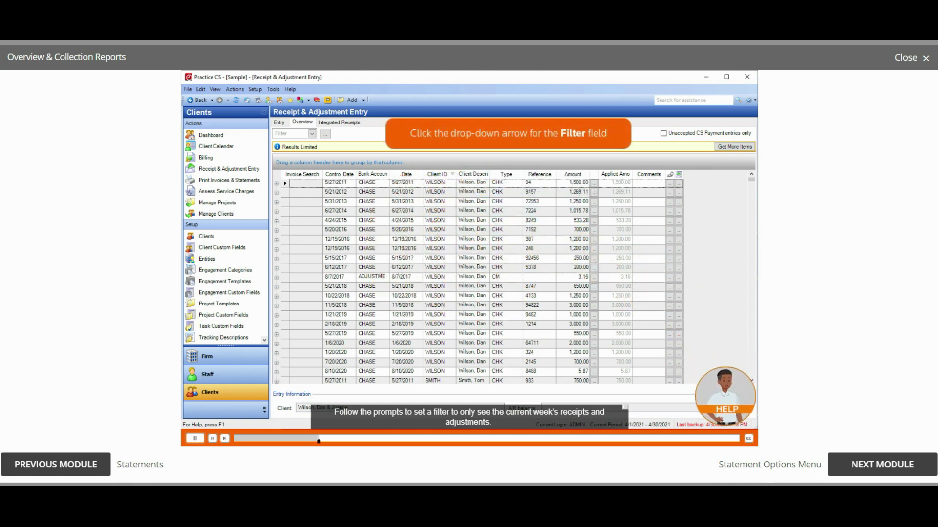
left_click(314, 134)
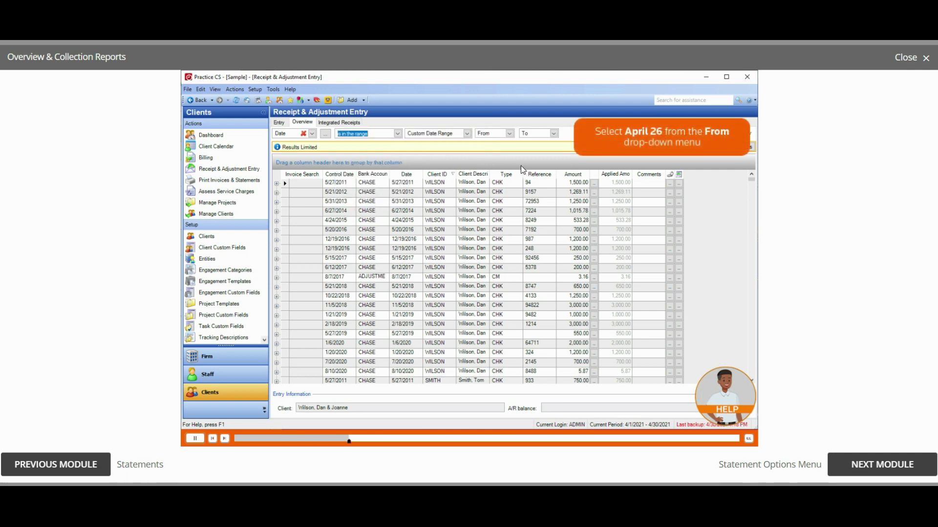
left_click(508, 138)
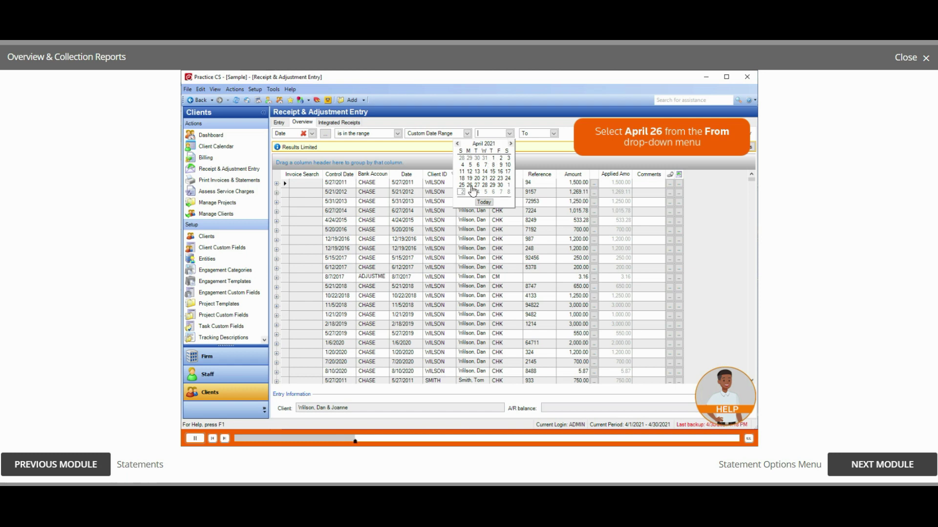
left_click(469, 186)
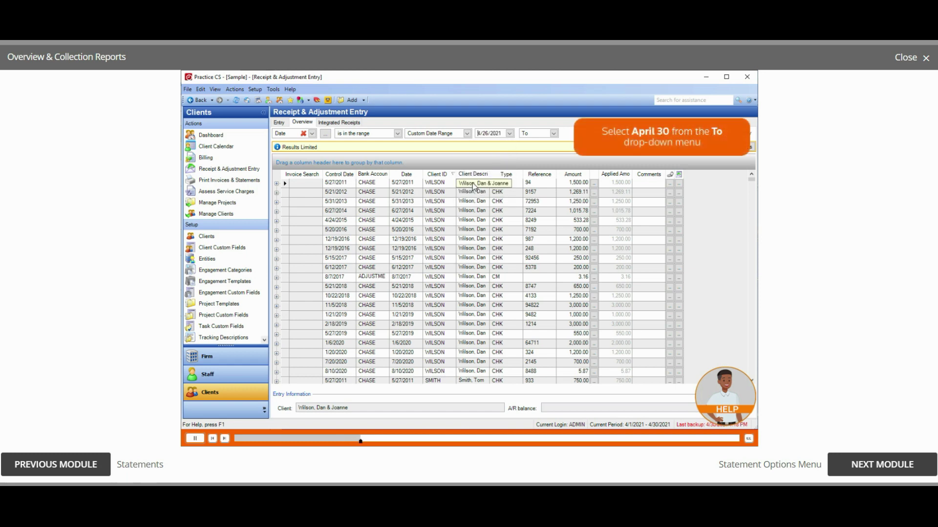
left_click(555, 139)
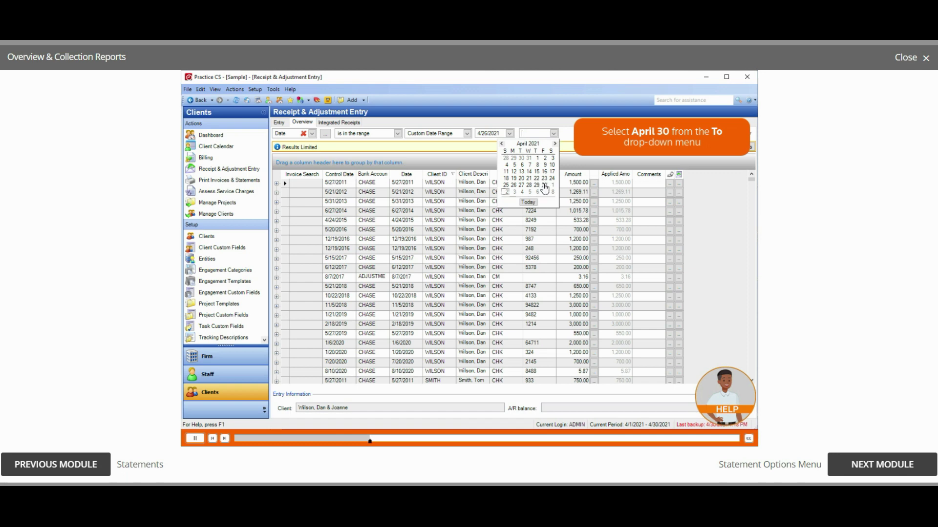
left_click(543, 186)
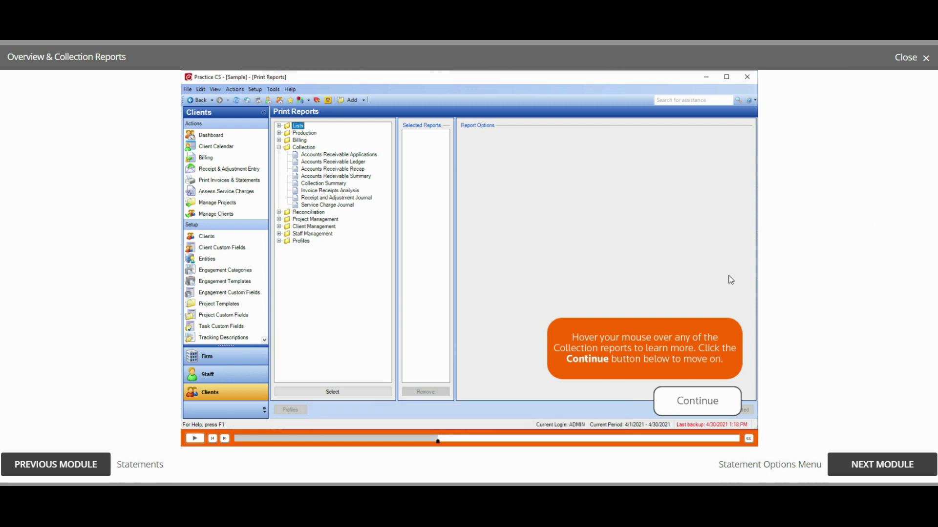
Continue past the Collection report descriptions, select the Accounts Receivable Summary report and set its detail line to Year-to-date.
mouse_move(325, 161)
left_click(678, 400)
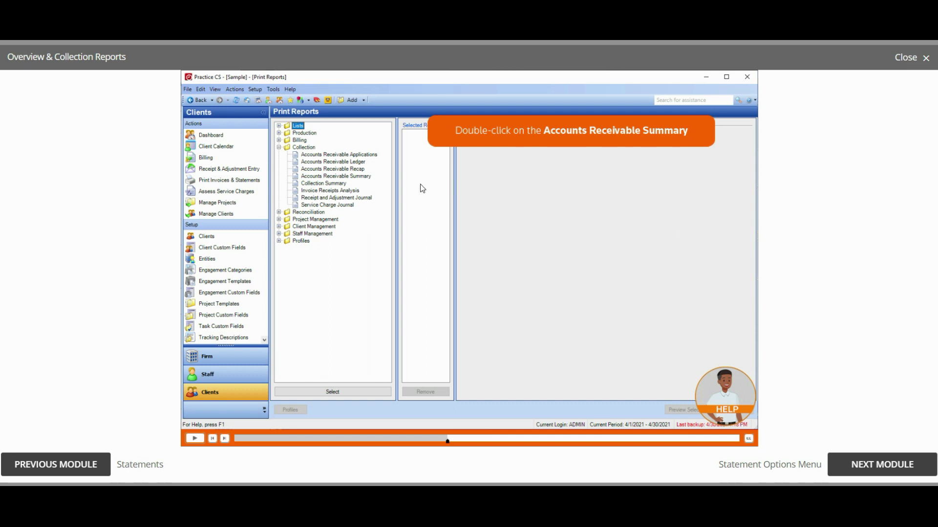
double_click(350, 176)
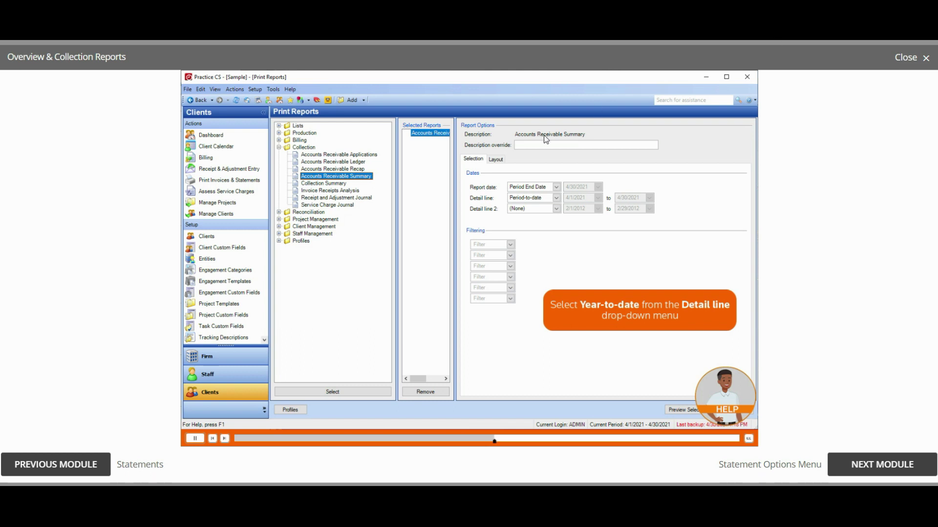
left_click(556, 200)
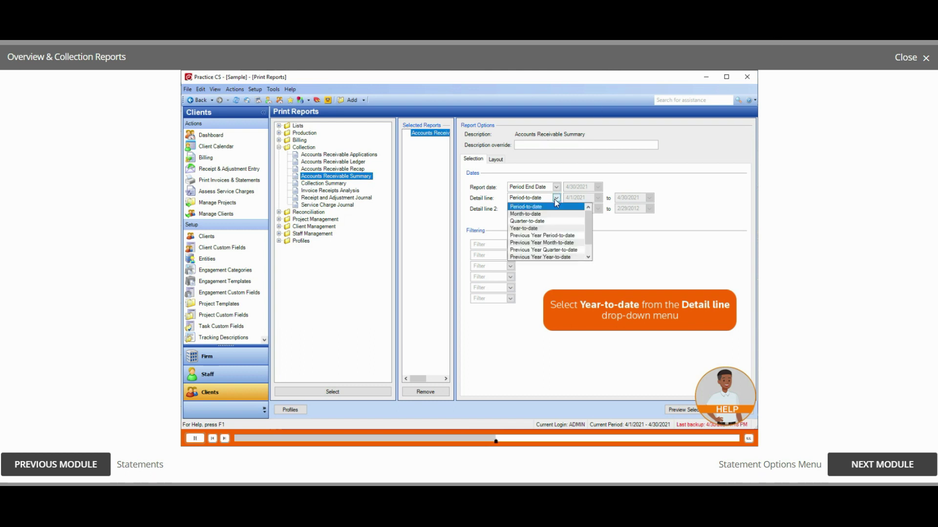
left_click(531, 230)
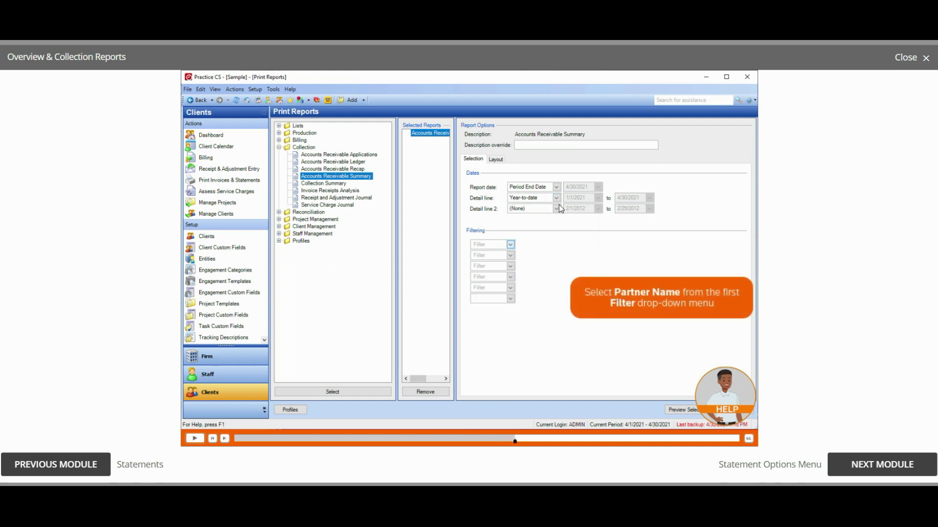
Add a first report filter where Partner Name is the partner with ID CAT.
left_click(510, 245)
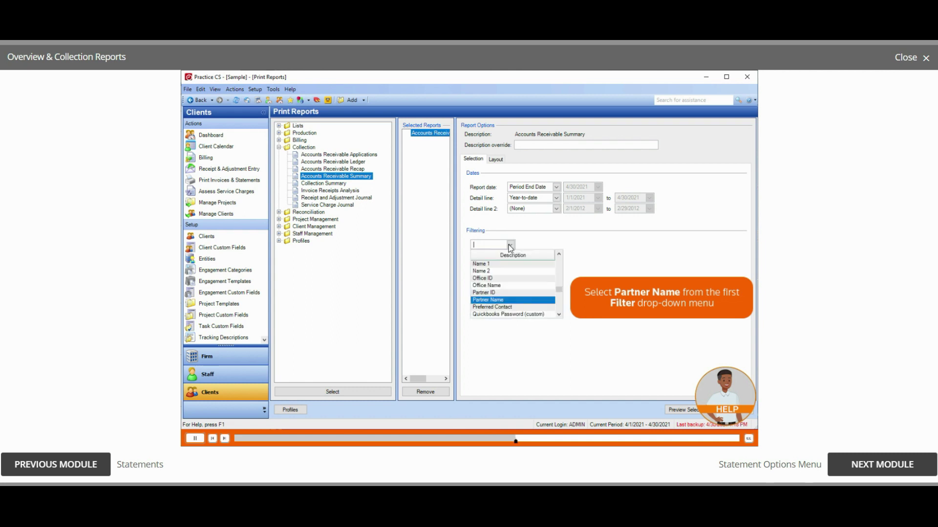
left_click(489, 301)
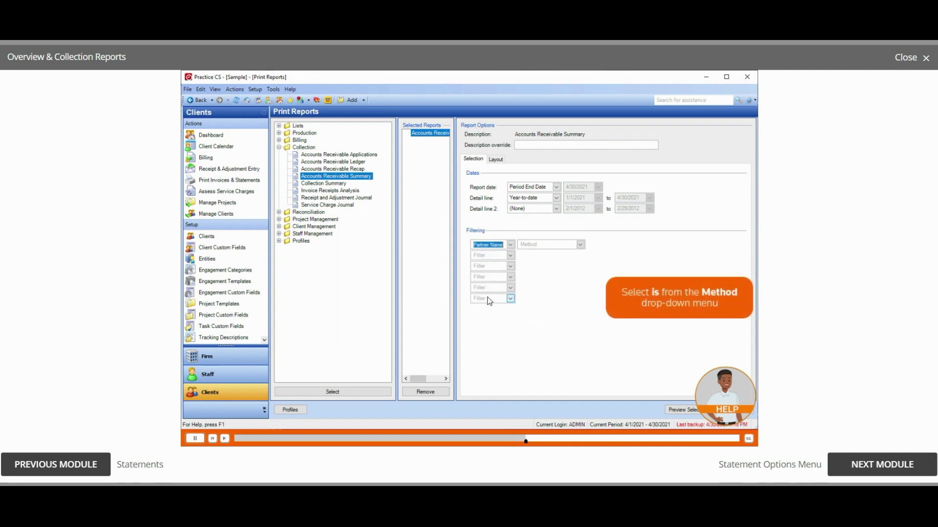
left_click(581, 246)
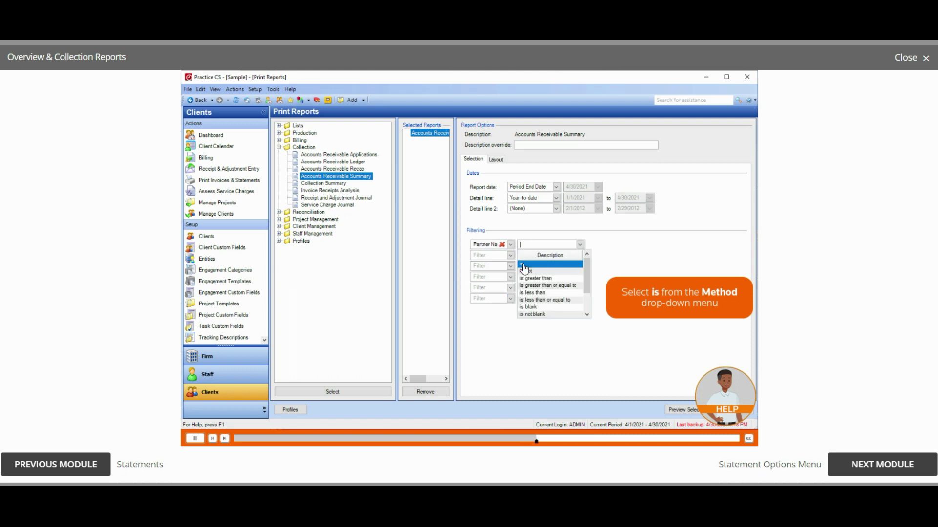
left_click(524, 266)
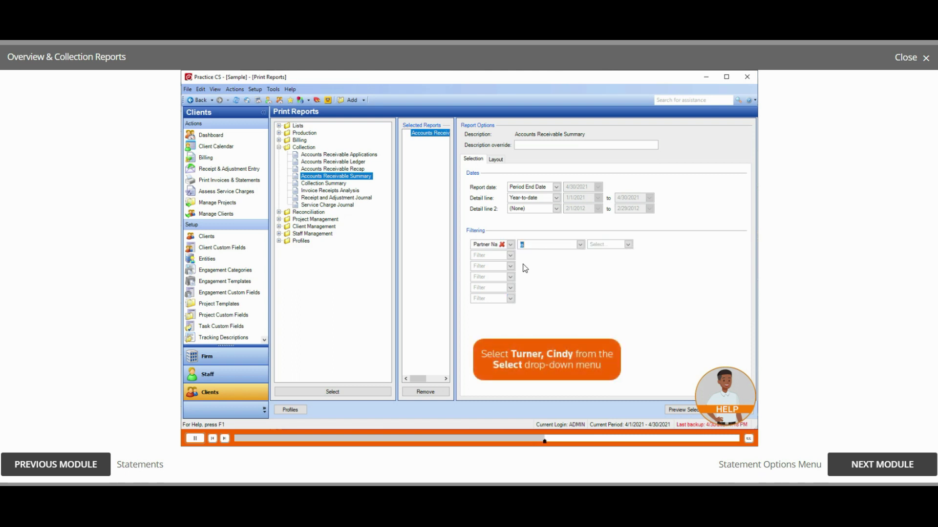
left_click(629, 246)
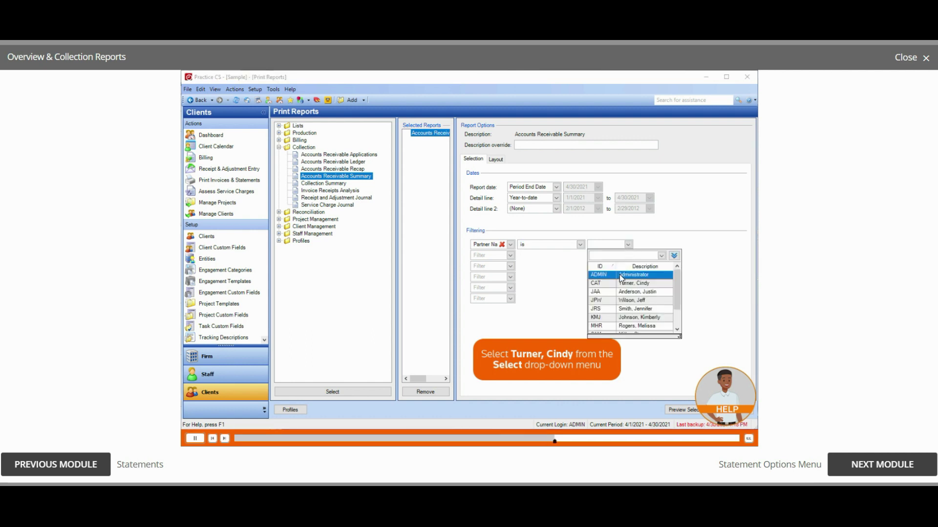
left_click(641, 285)
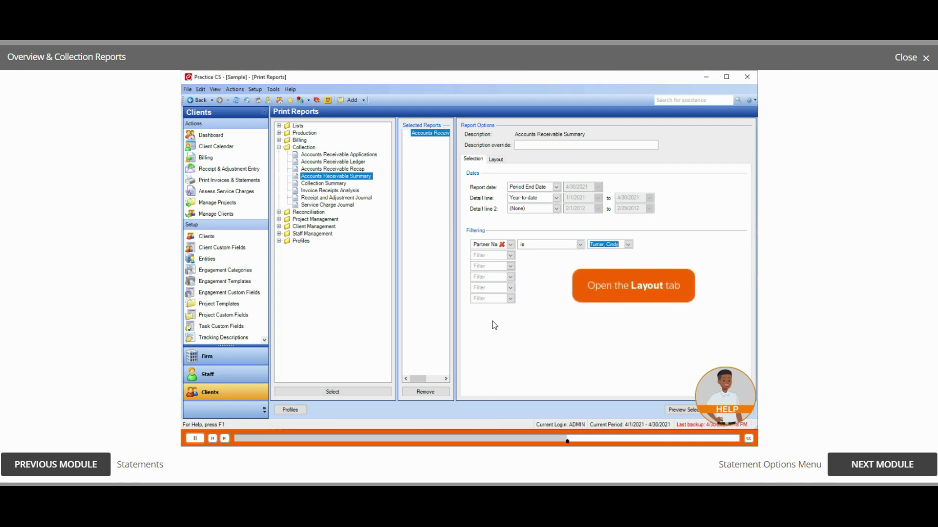
Group the Accounts Receivable Summary first by Client Office and preview the selected report.
left_click(497, 161)
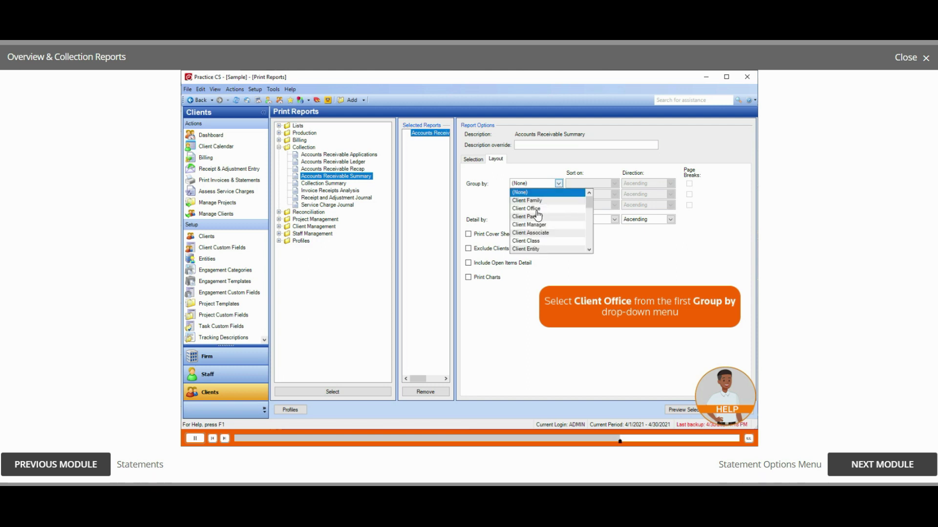
left_click(536, 209)
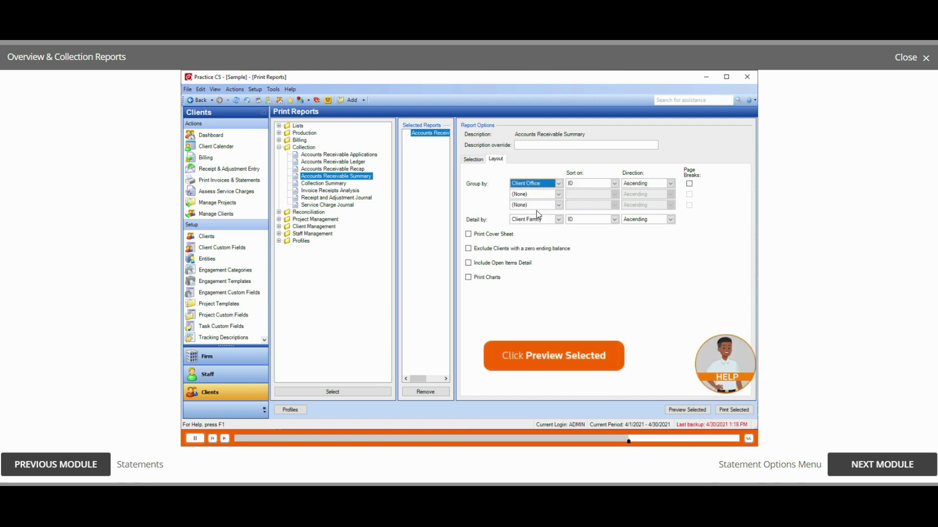
left_click(694, 411)
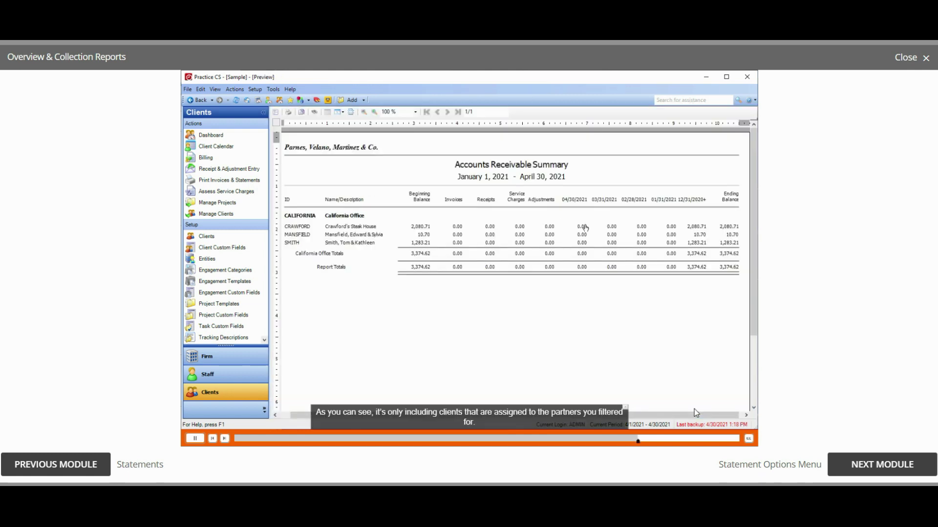